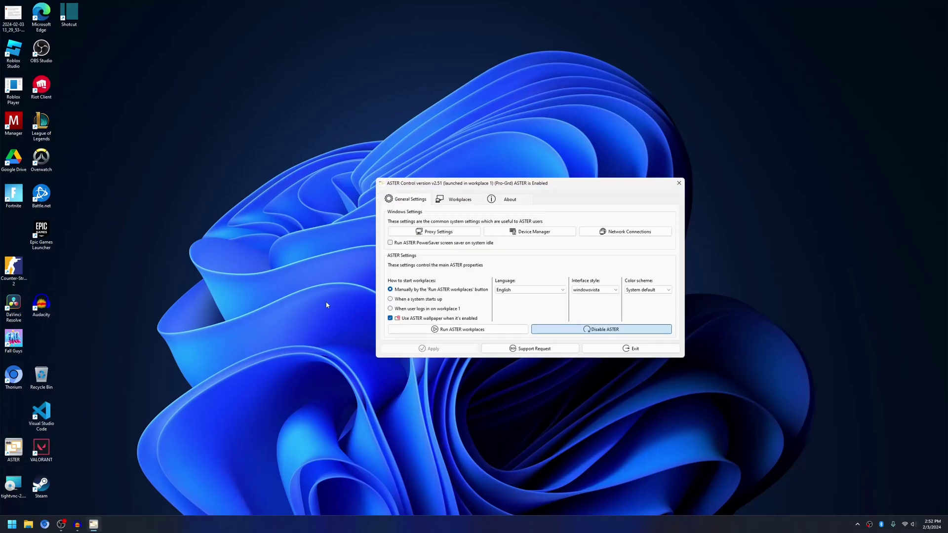
Review ASTER Control's Workplaces and General Settings tabs, repositioning the window up and left.
click(458, 199)
drag(459, 187, 303, 141)
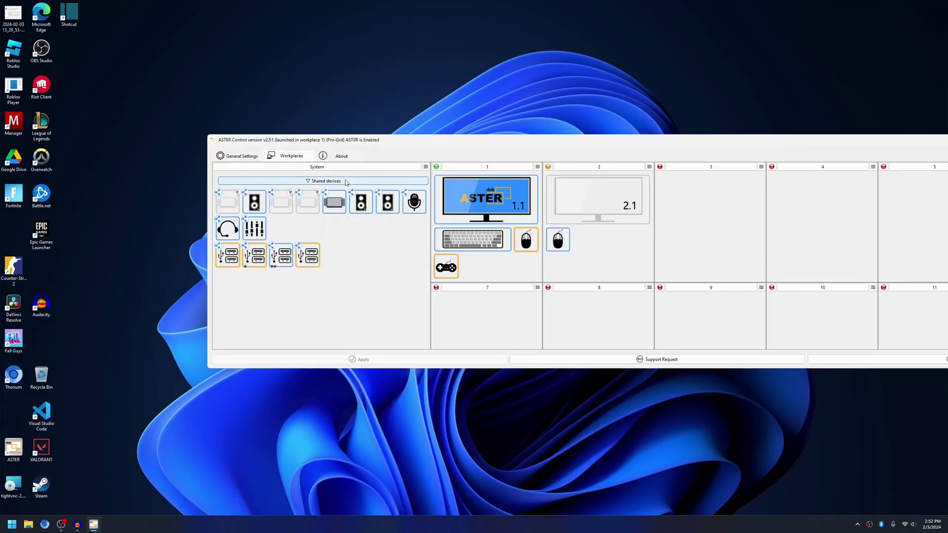
click(247, 157)
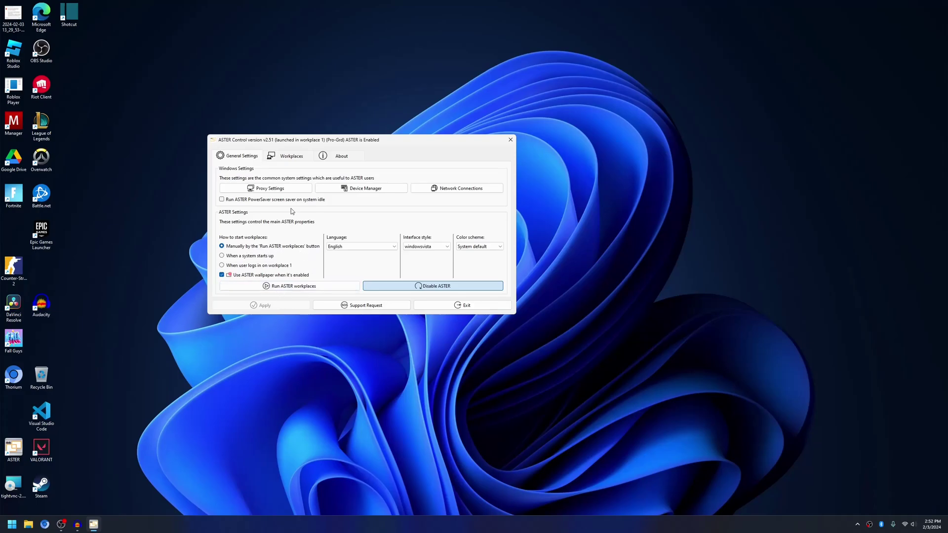
click(287, 157)
drag(341, 141, 240, 112)
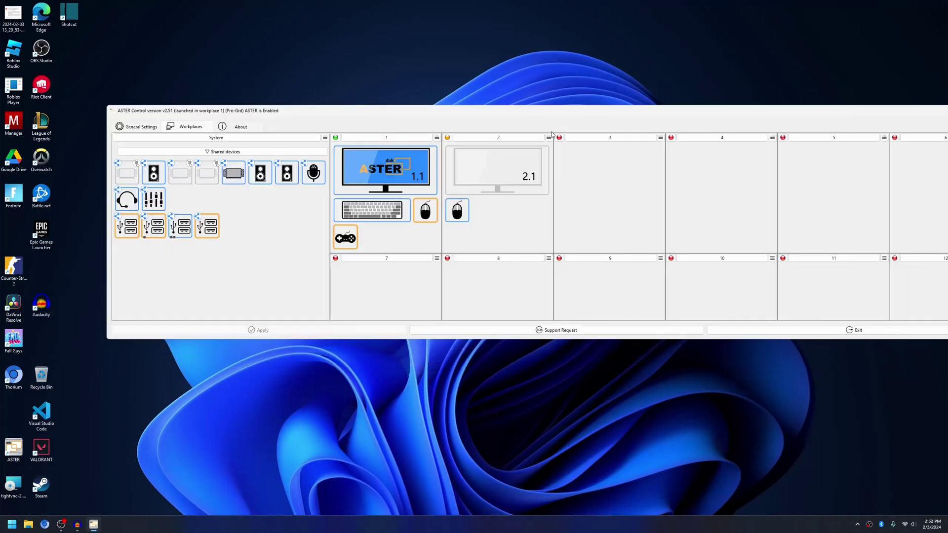
Open workplace 2's options menu and dismiss it without choosing anything.
click(549, 137)
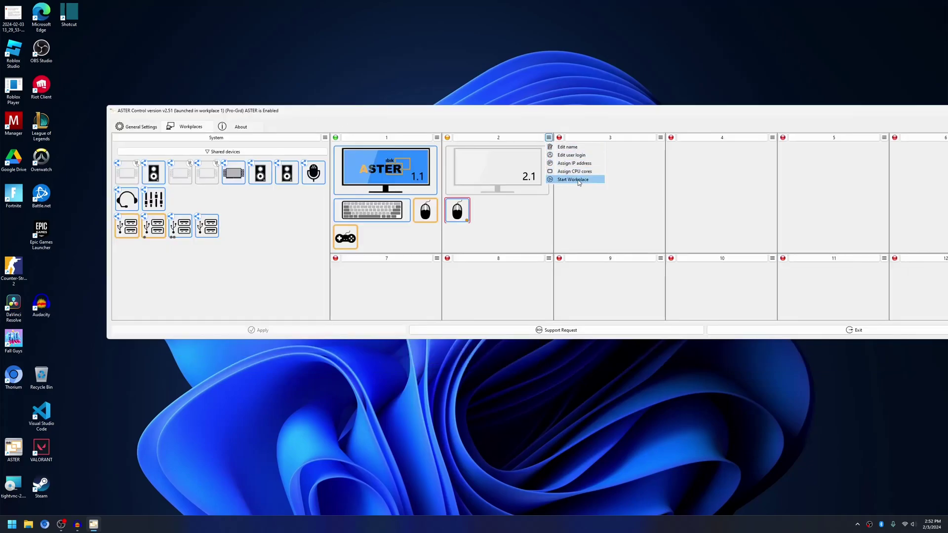
click(596, 113)
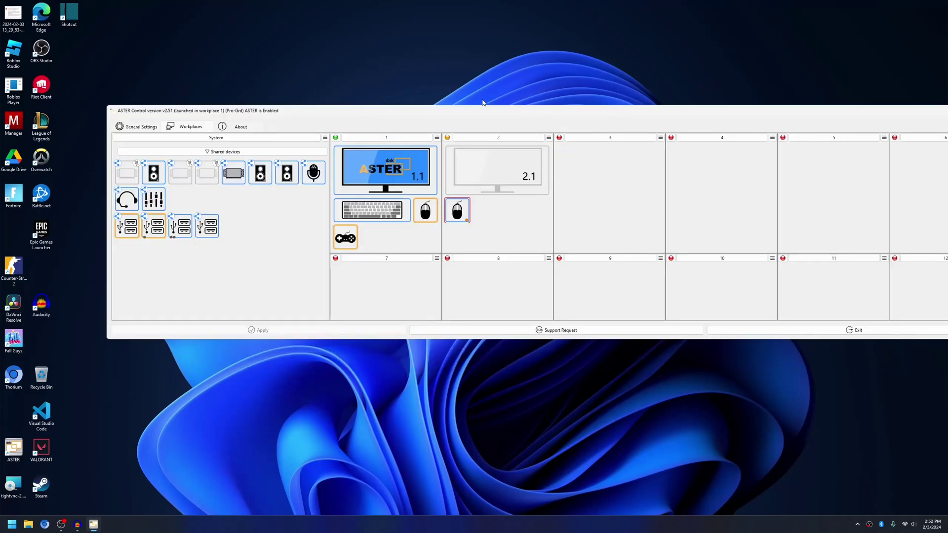
drag(497, 116, 384, 111)
Close ASTER Control, then launch Fortnite from the Epic launcher's quick launch list.
click(889, 107)
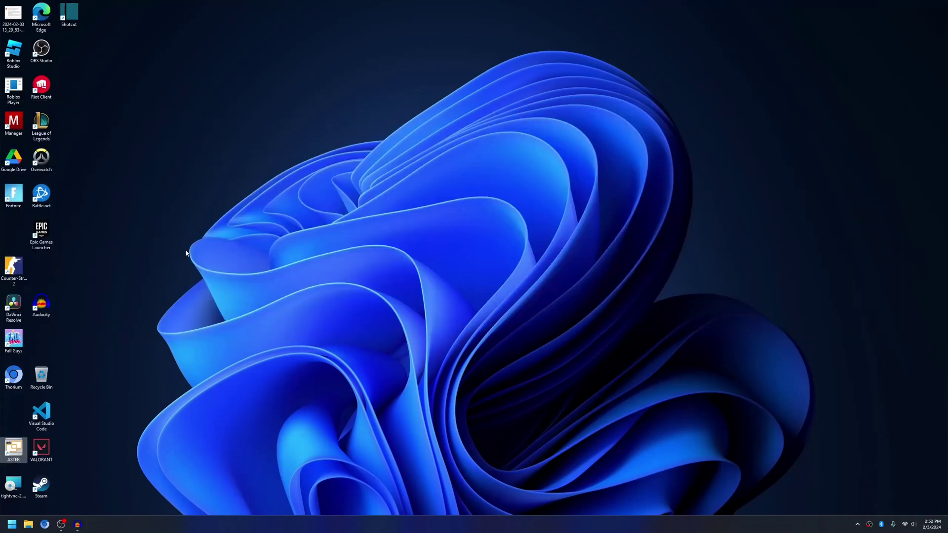
click(14, 196)
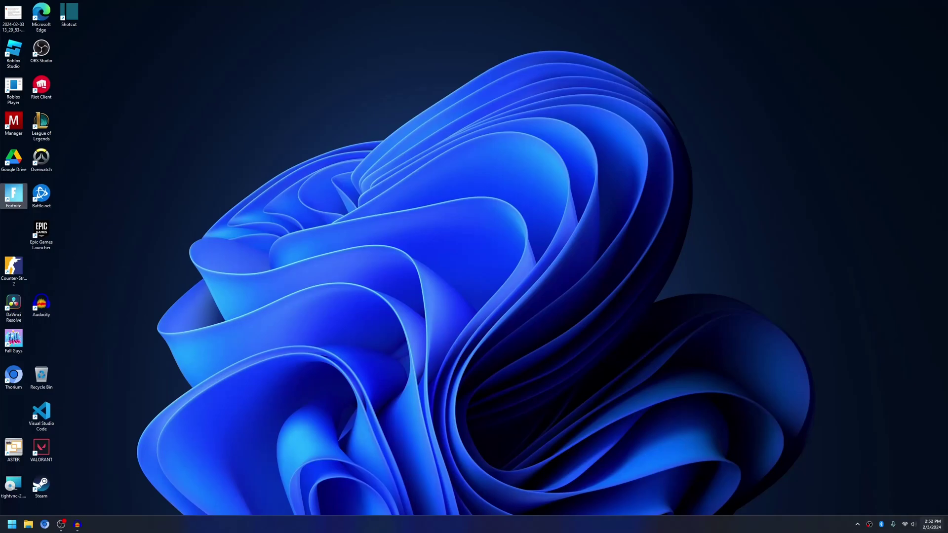
click(858, 524)
drag(860, 505, 858, 525)
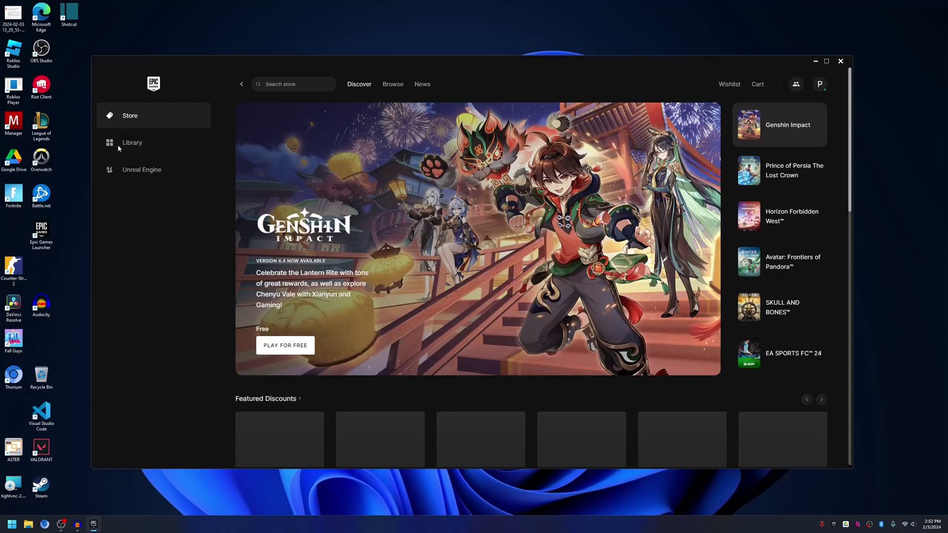
click(130, 230)
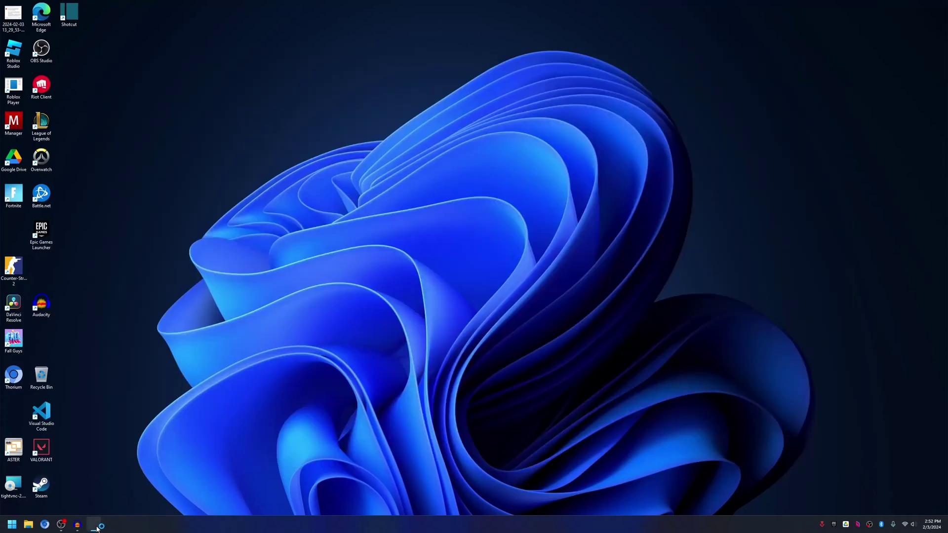
mouse_move(98, 529)
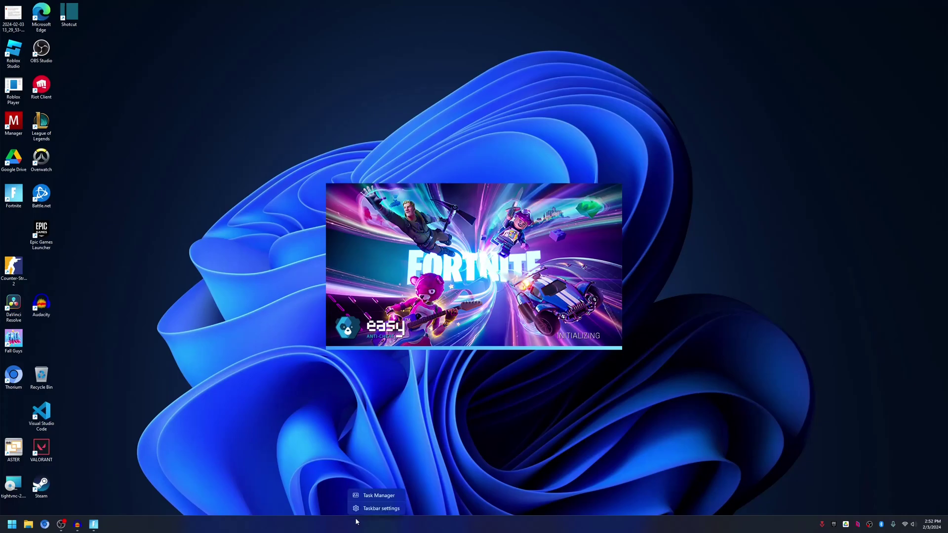
key(ctrl+shift+Escape)
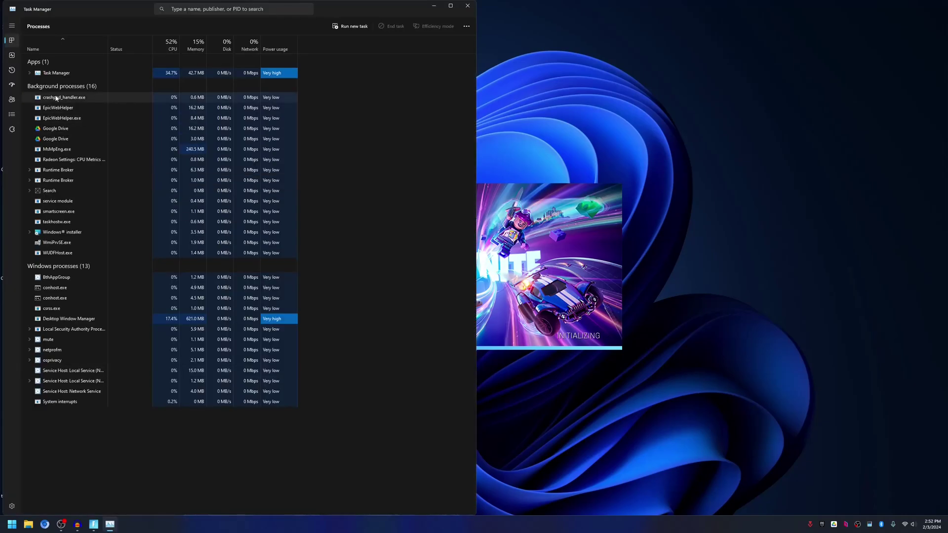
click(14, 114)
click(74, 41)
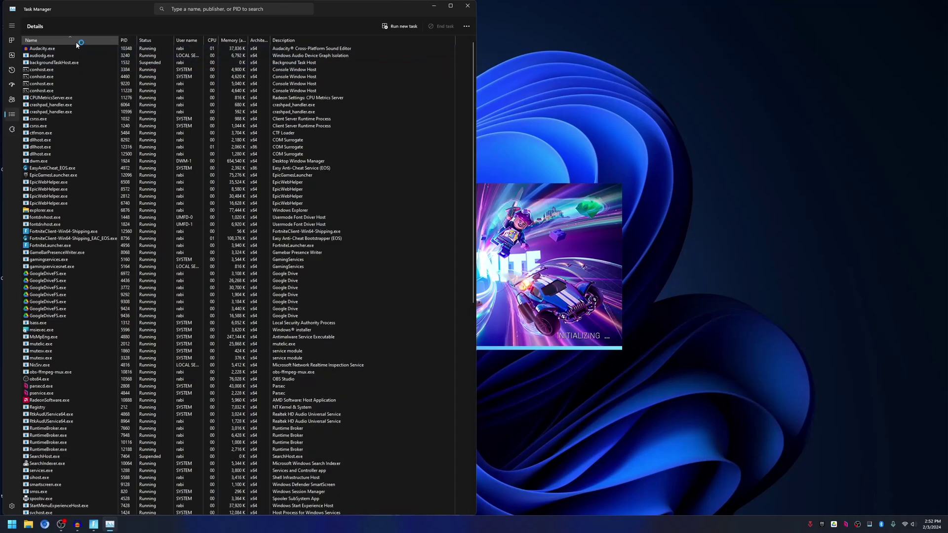
click(93, 237)
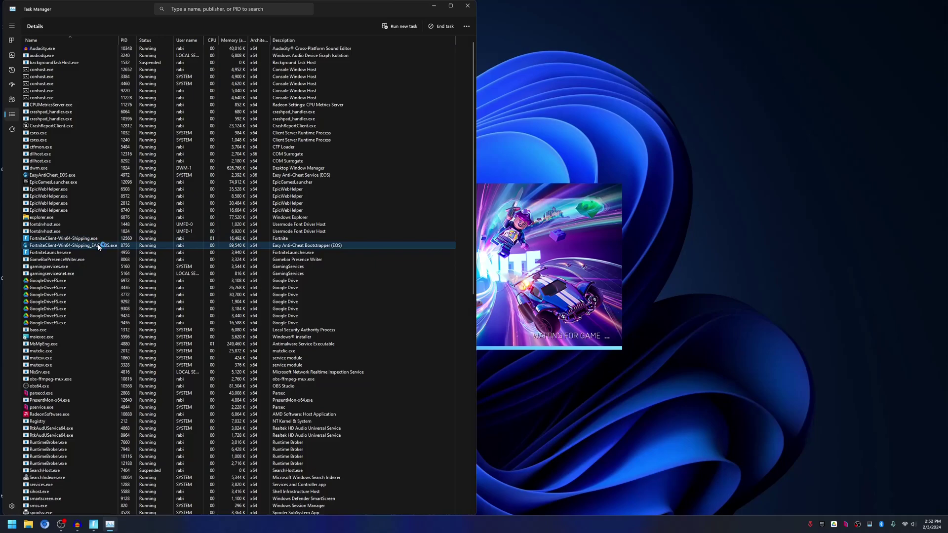
click(66, 183)
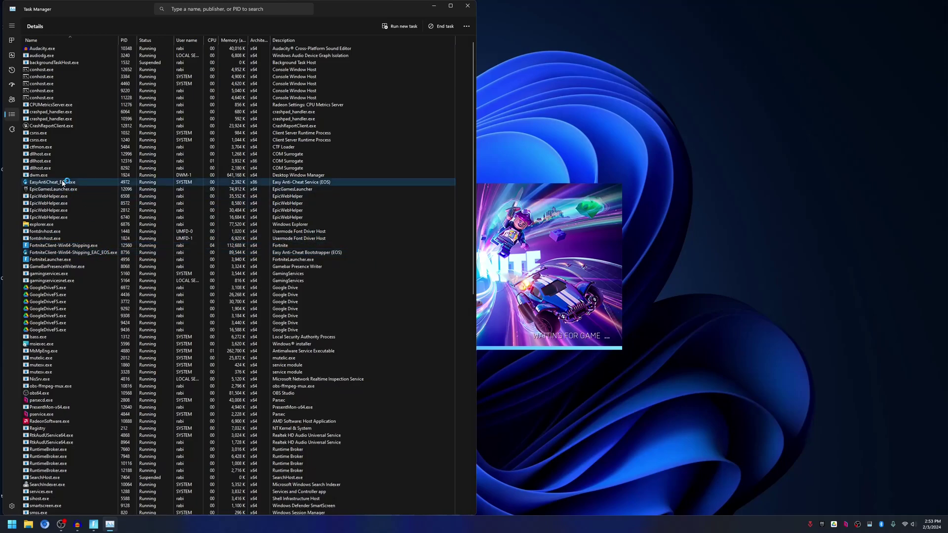
click(99, 255)
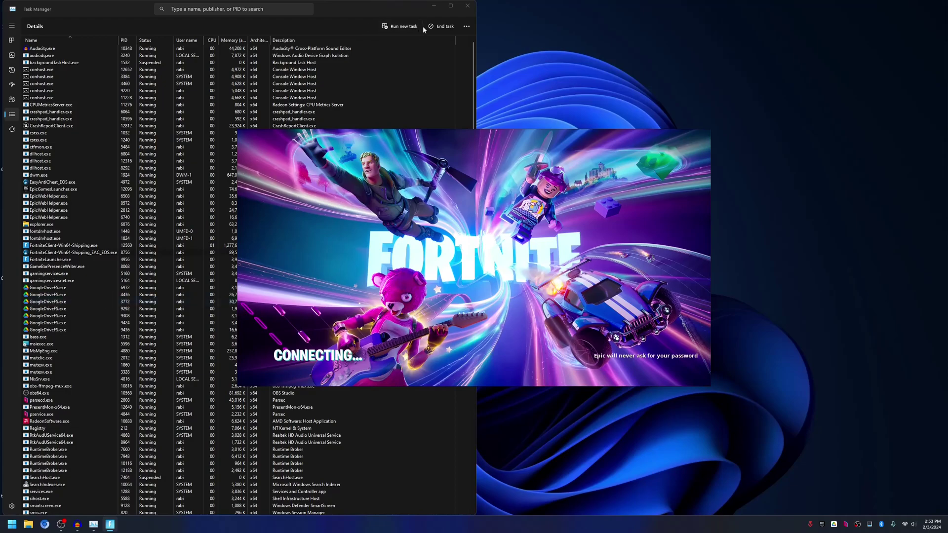
click(434, 5)
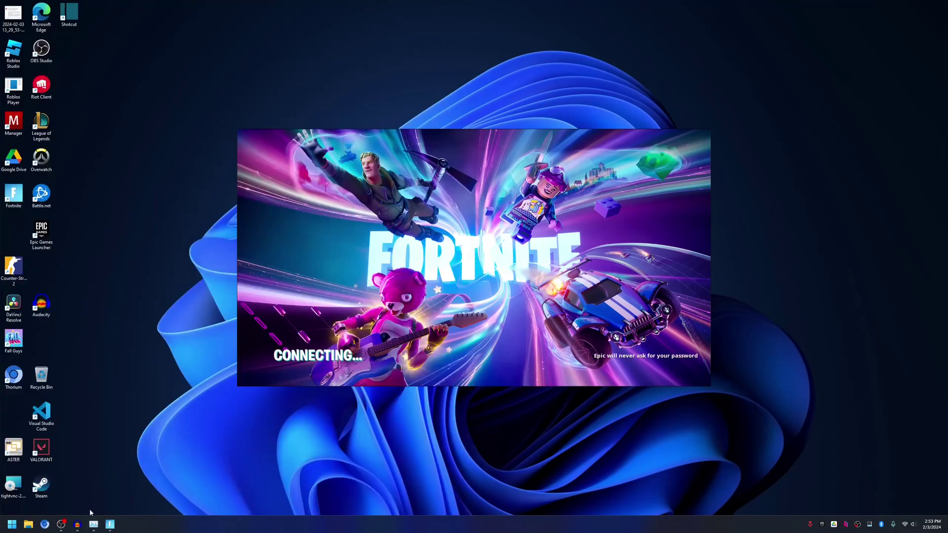
Reopen ASTER Control, choose Start Workplace for workplace 2, then close ASTER again.
double_click(19, 447)
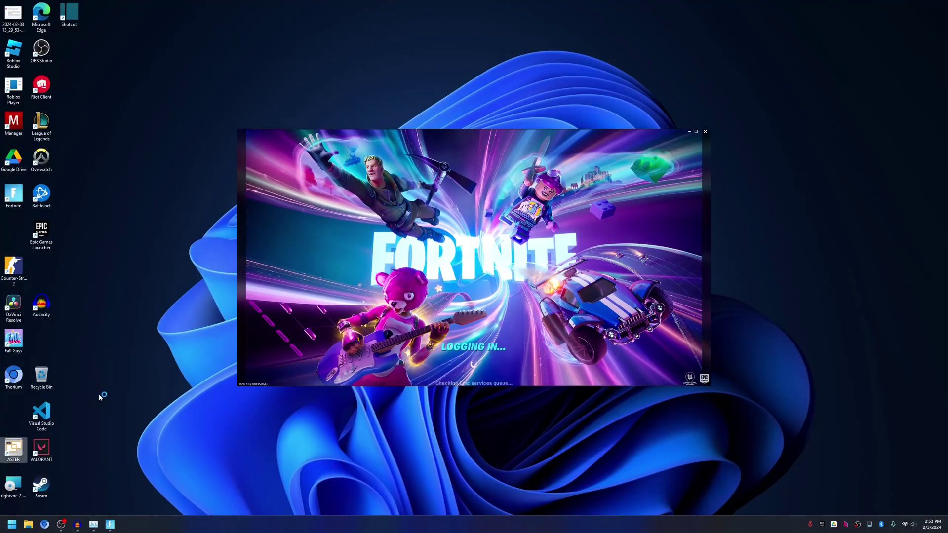
click(457, 199)
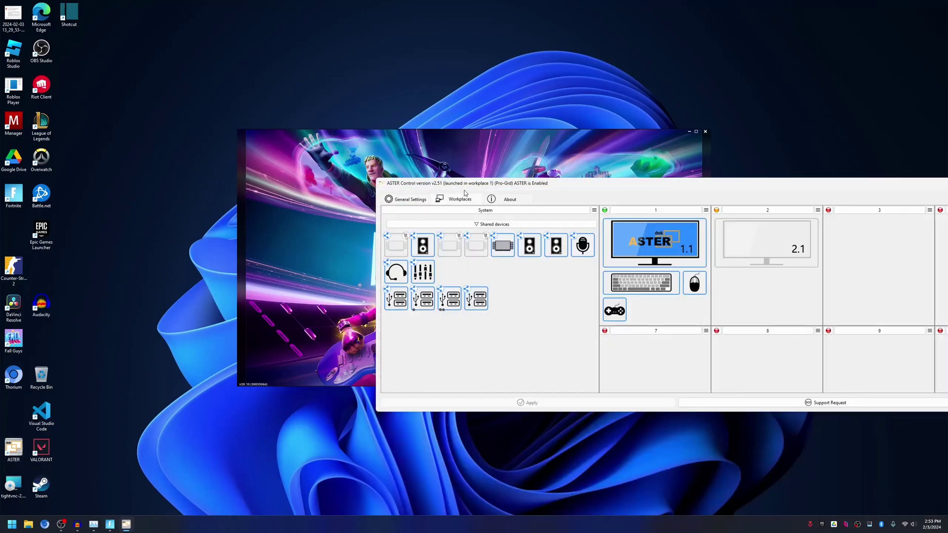
click(582, 140)
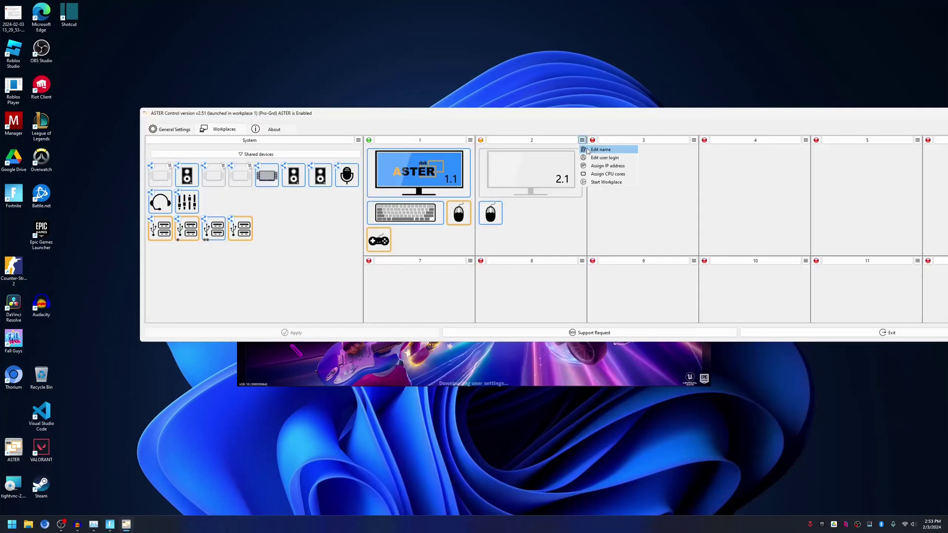
click(606, 181)
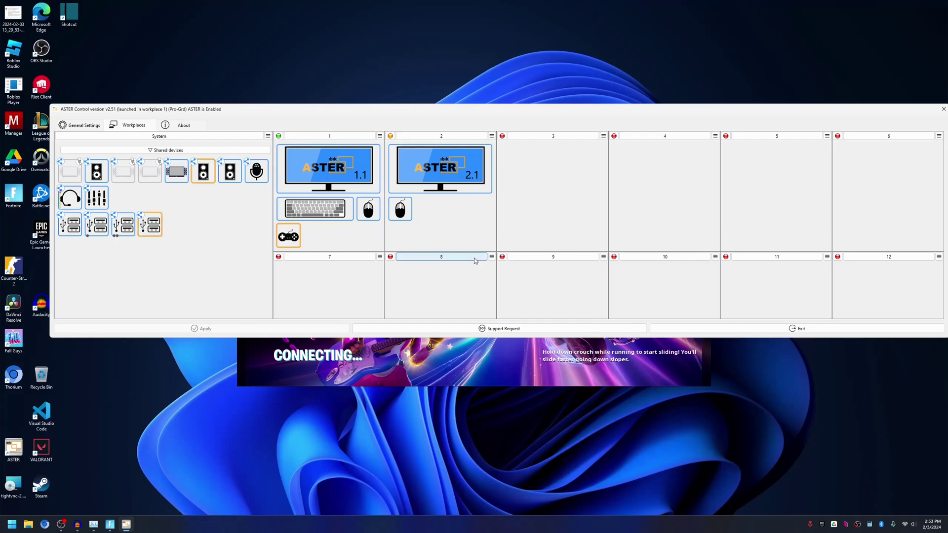
drag(763, 106, 636, 104)
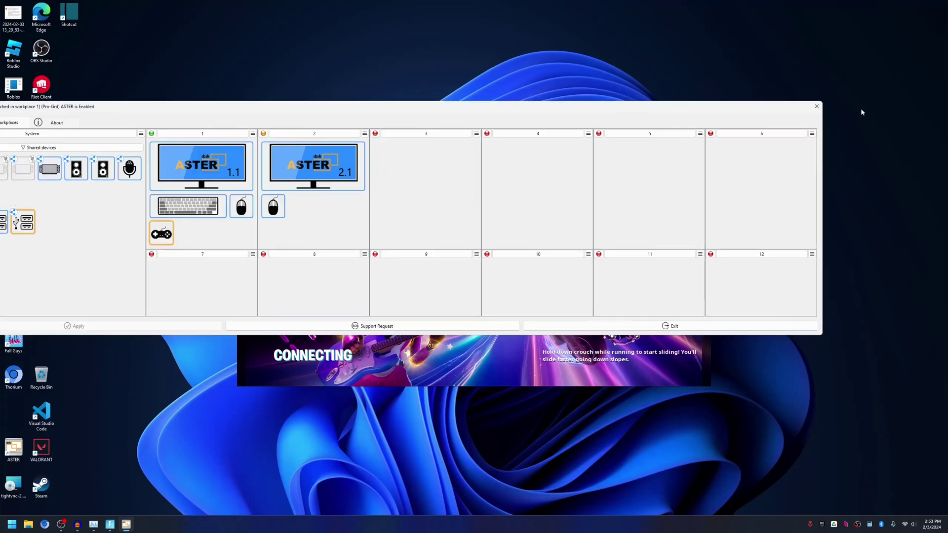
click(814, 107)
Move the Fortnite window to the top-left and launch Parsec from Start search.
drag(610, 137, 377, 22)
click(12, 525)
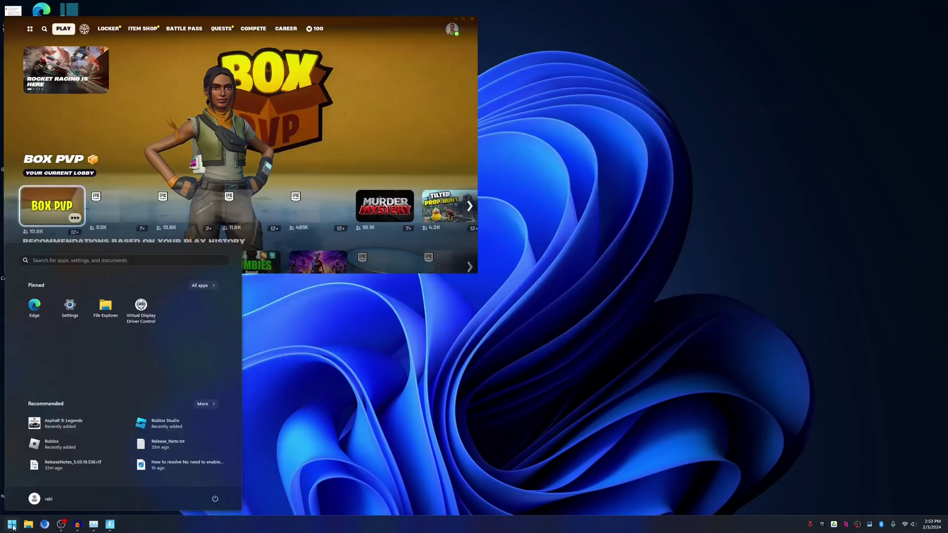
text(parsec)
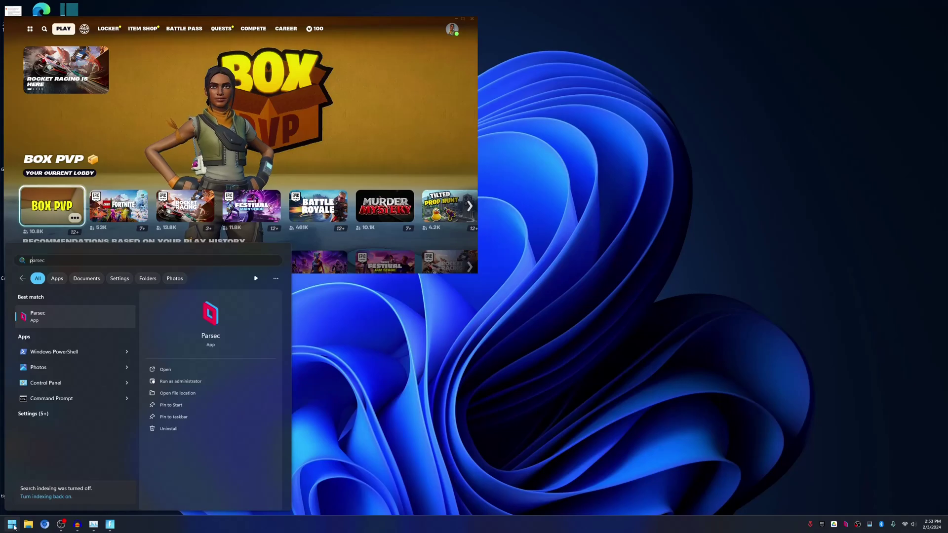
key(Return)
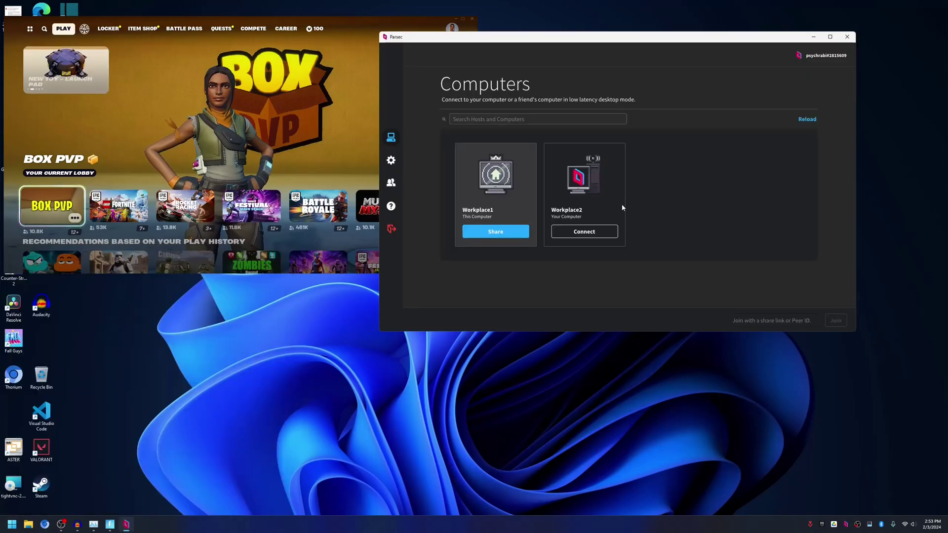
Connect Parsec to Workplace2 and maximize its window to fill the screen.
click(581, 233)
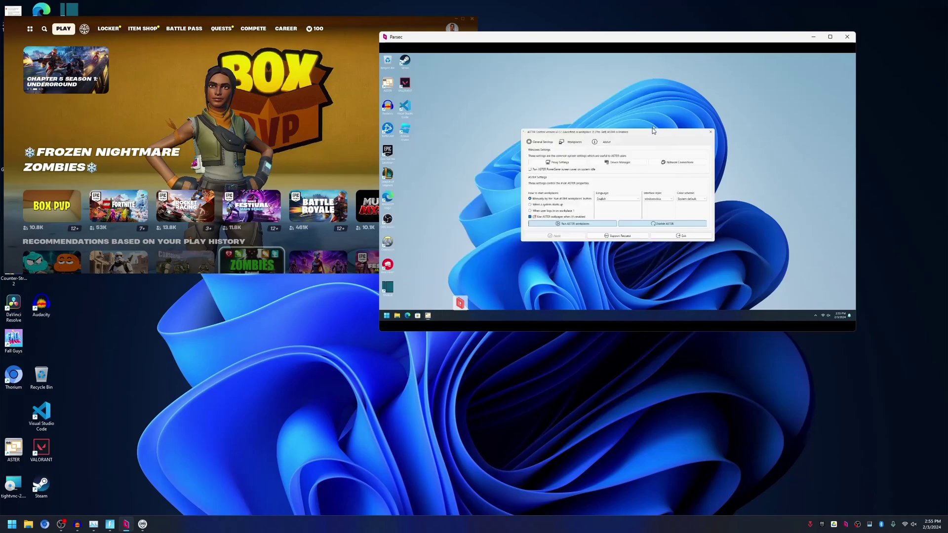
drag(653, 129, 604, 90)
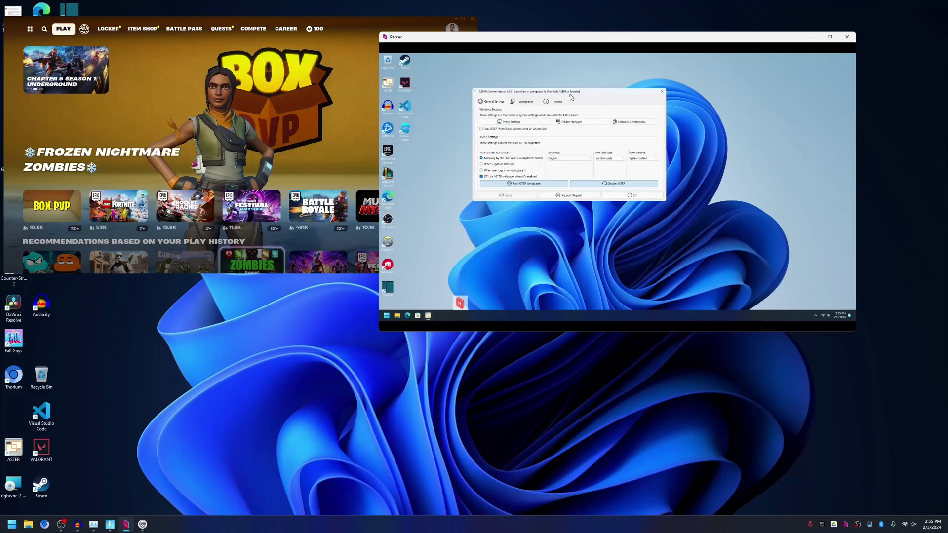
double_click(588, 38)
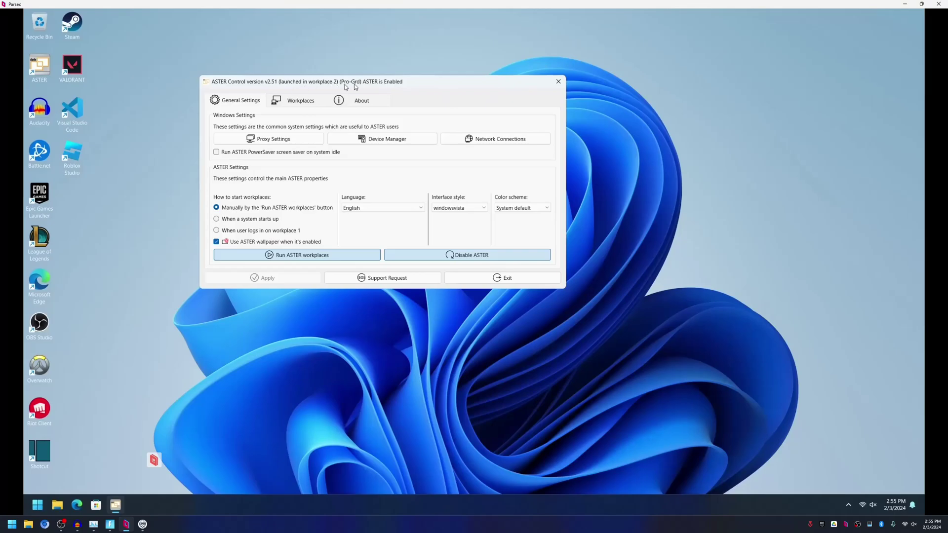
drag(355, 86, 409, 56)
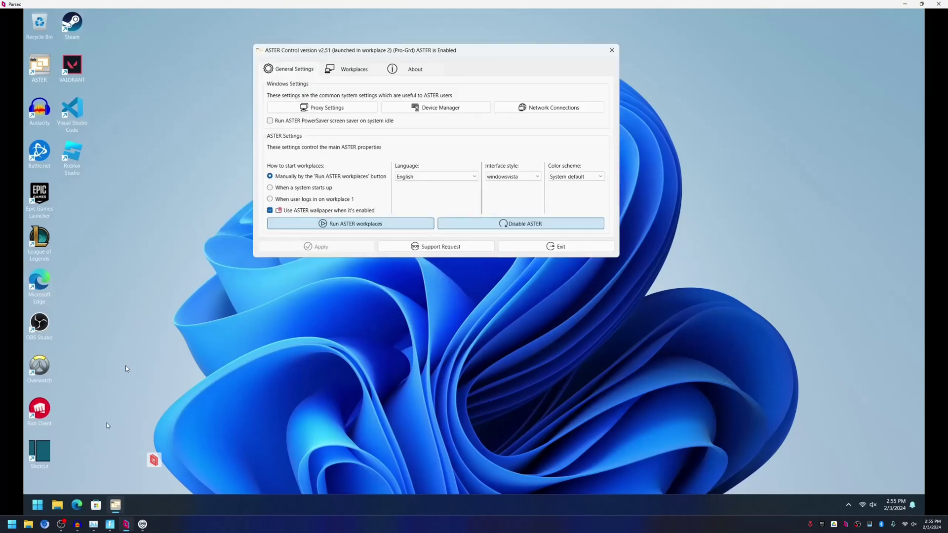
On Workplace2, close ASTER Control and launch Fortnite from the Epic Games Launcher Library.
click(612, 50)
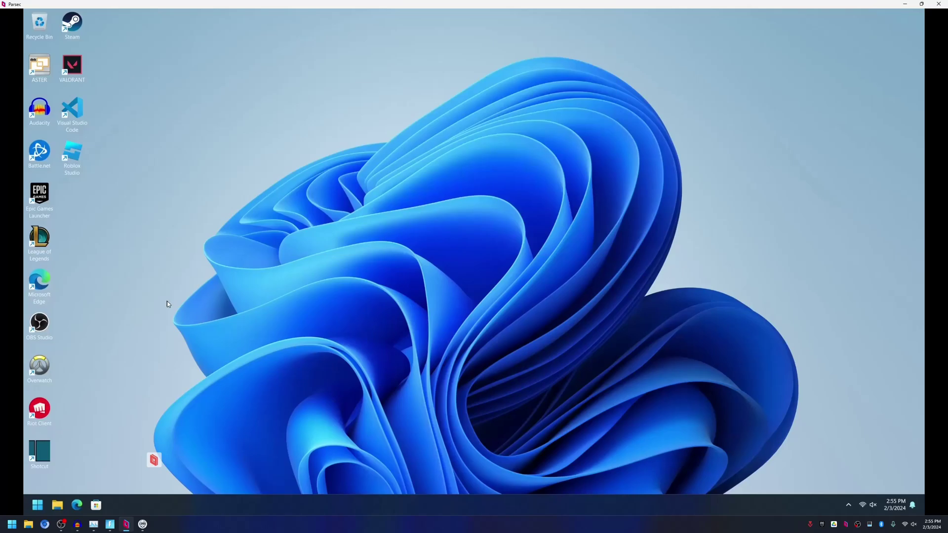
click(849, 505)
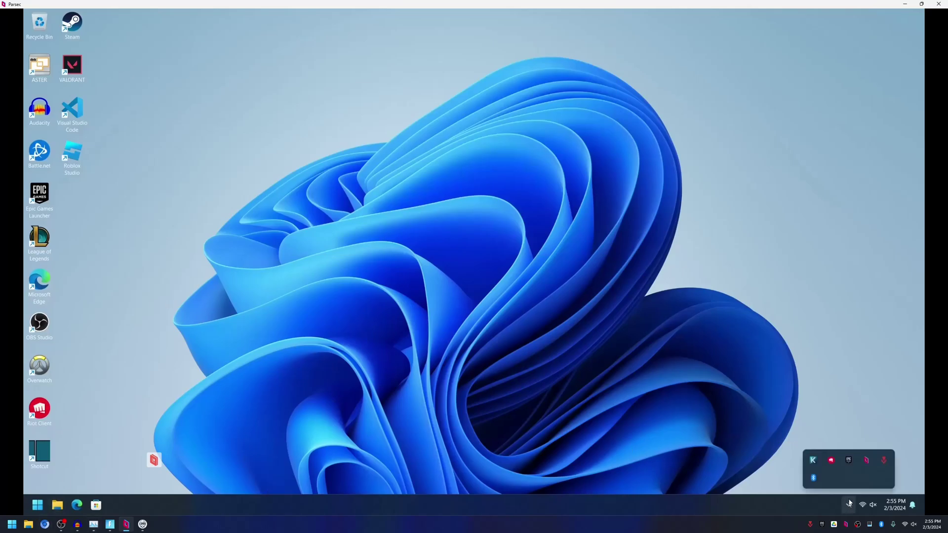
click(849, 461)
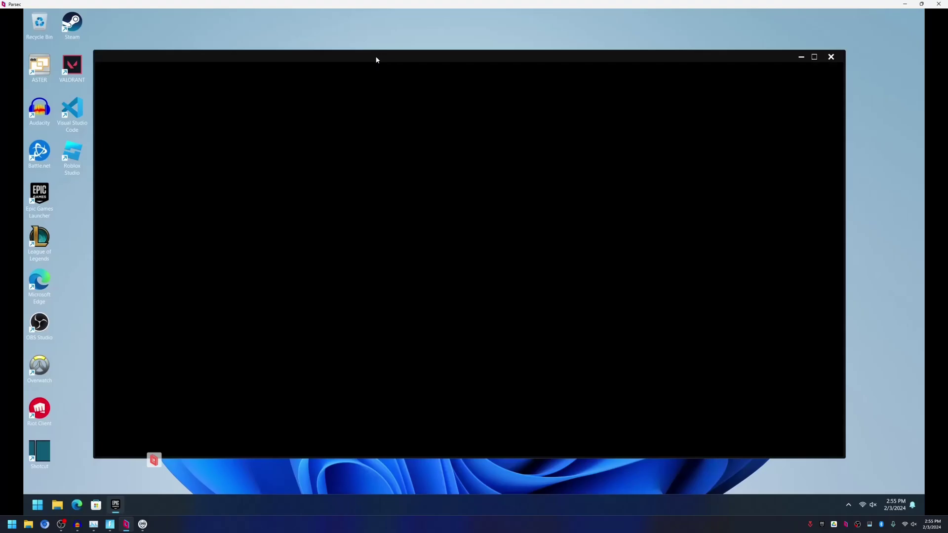
drag(376, 60, 563, 35)
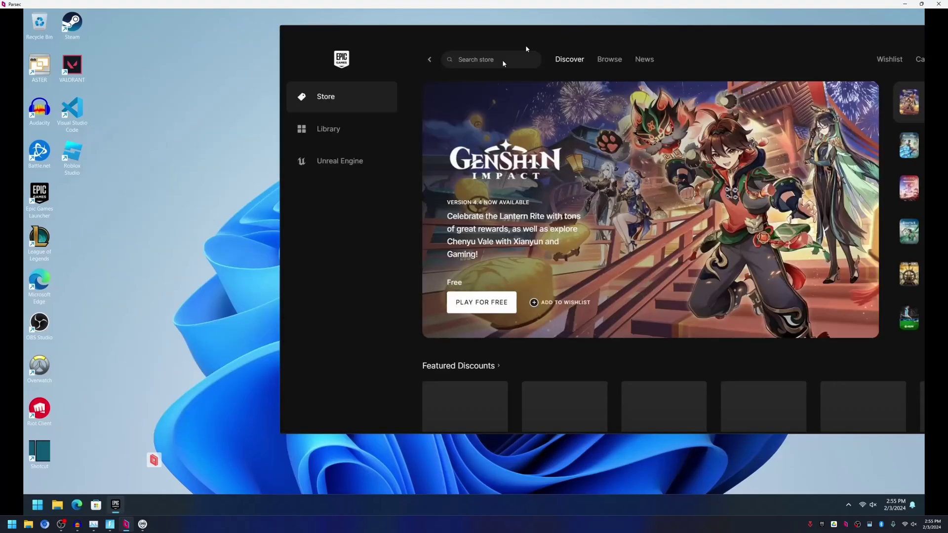
click(322, 131)
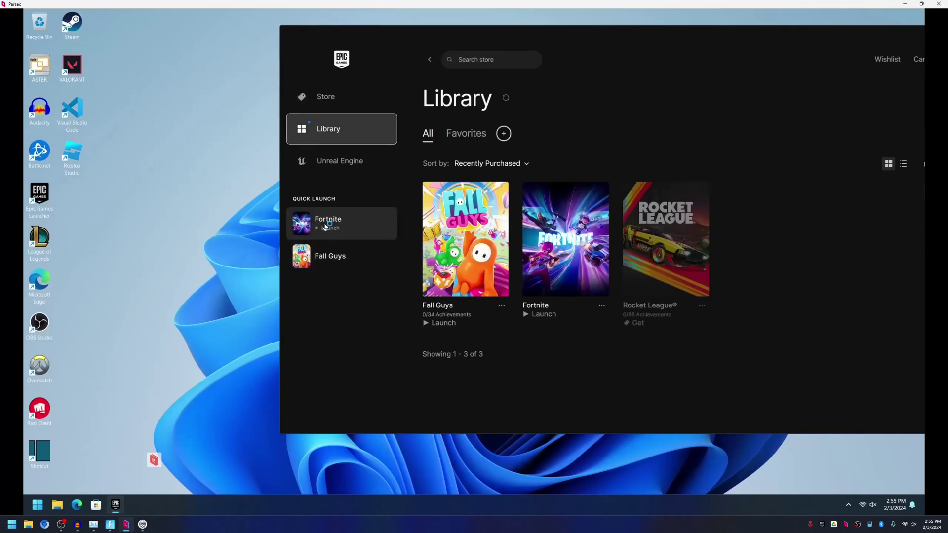
click(324, 227)
click(94, 524)
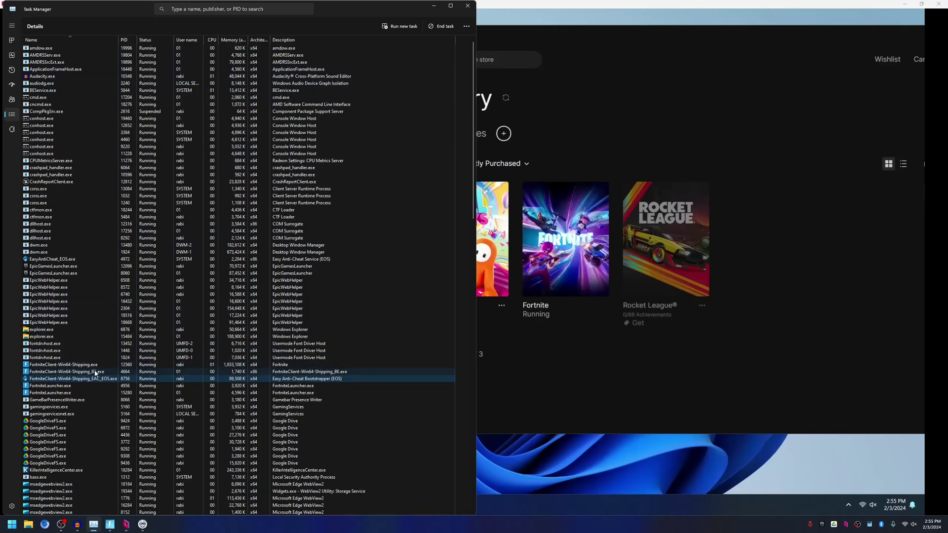
Check the FortniteClient process, clear windows away, and snap the remote session to the right half.
click(96, 366)
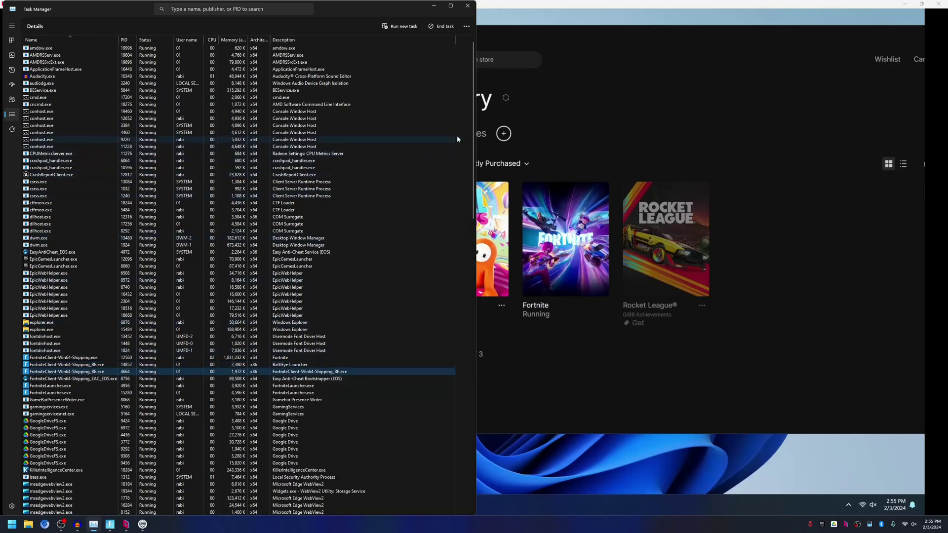
click(434, 6)
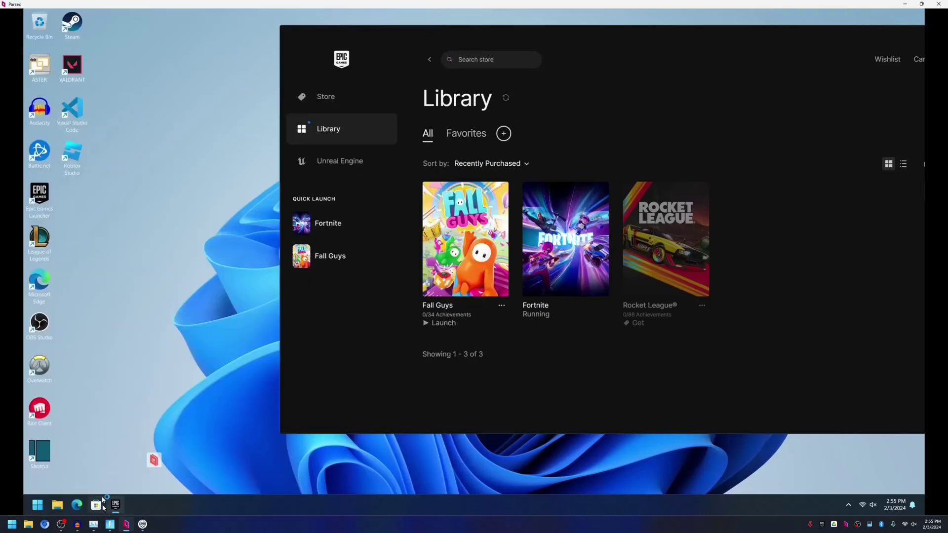
drag(903, 30, 667, 41)
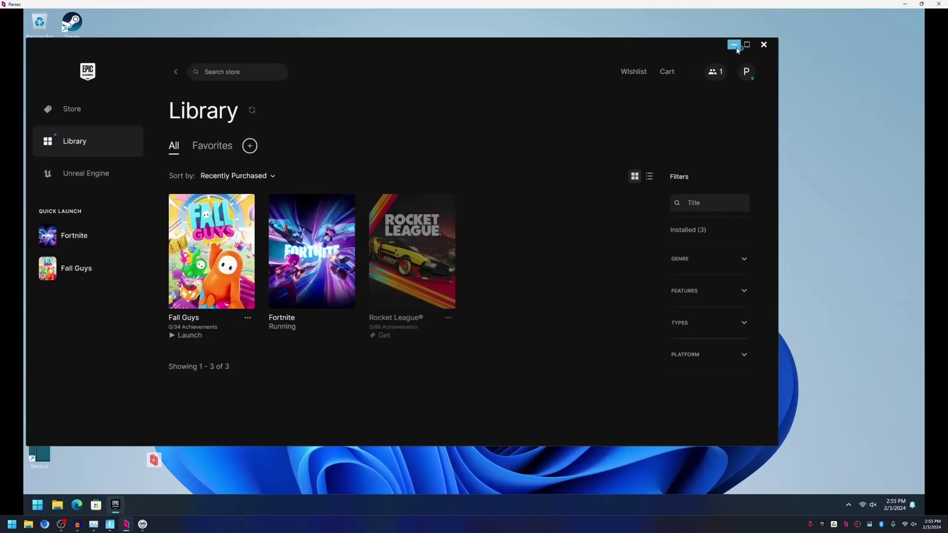
click(738, 46)
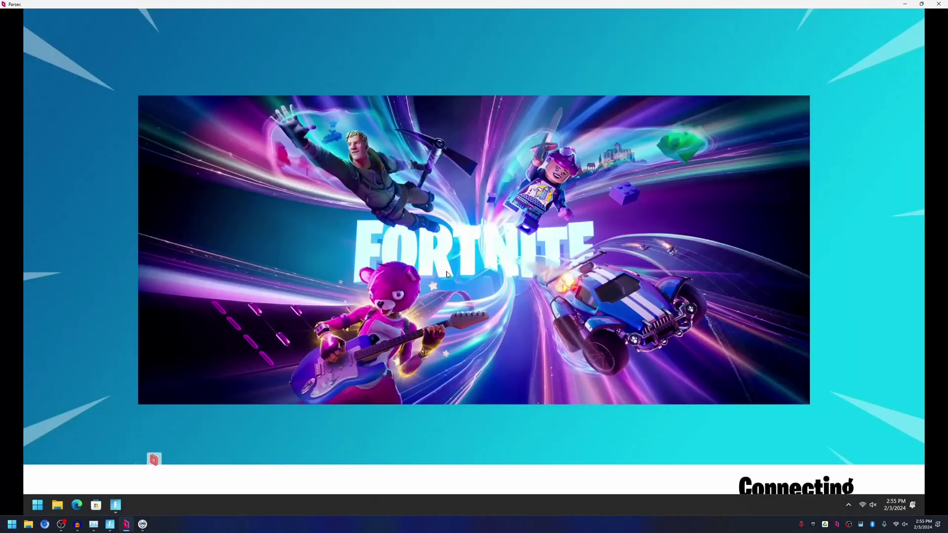
key(super+Right)
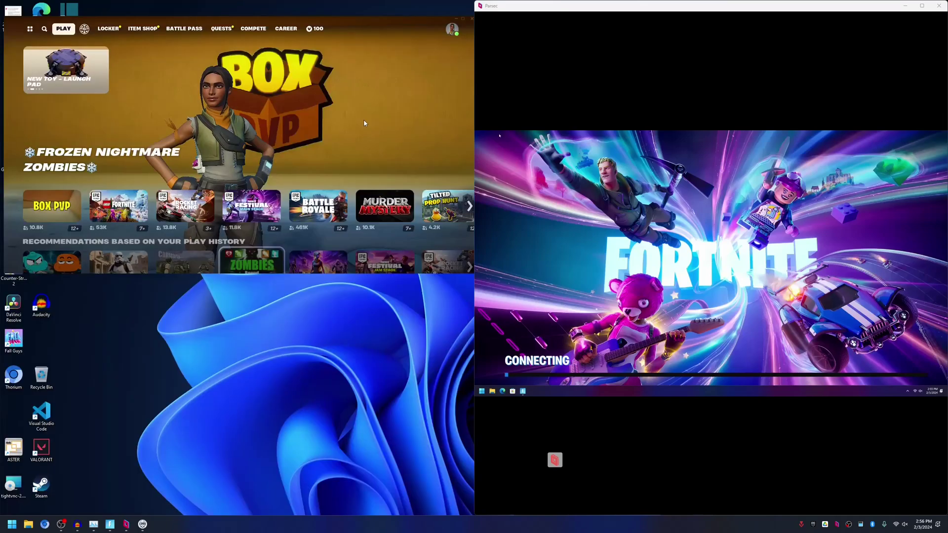
Snap local Fortnite into the top-left quarter and check both FortniteClient processes in Task Manager.
click(347, 178)
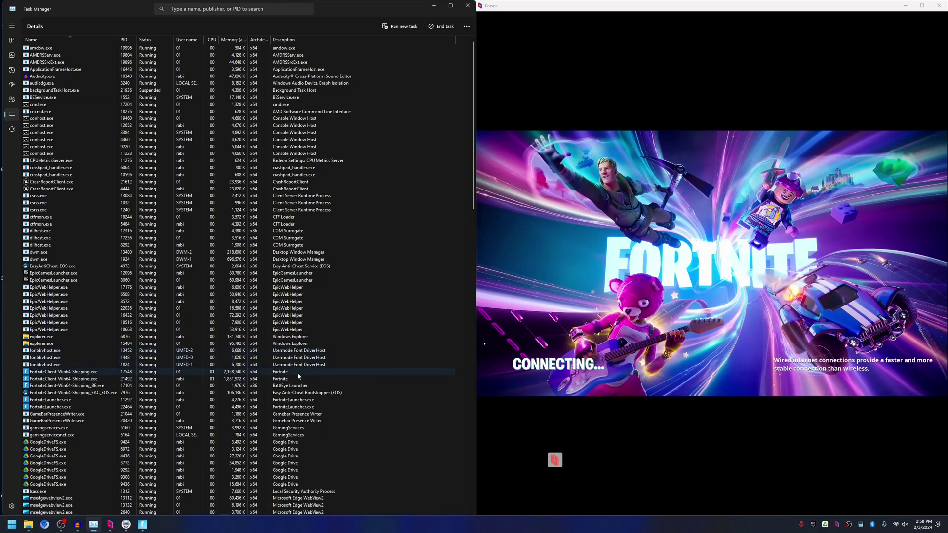
click(94, 380)
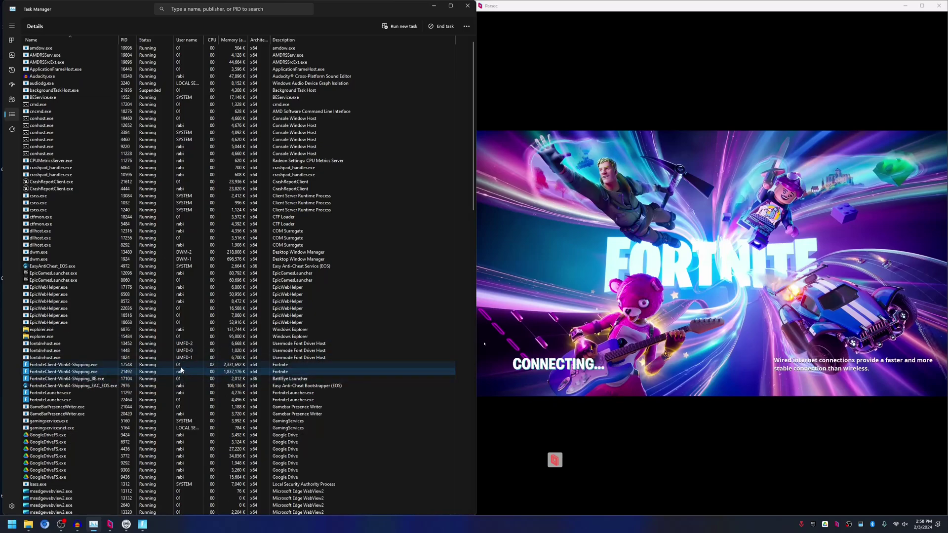
click(182, 366)
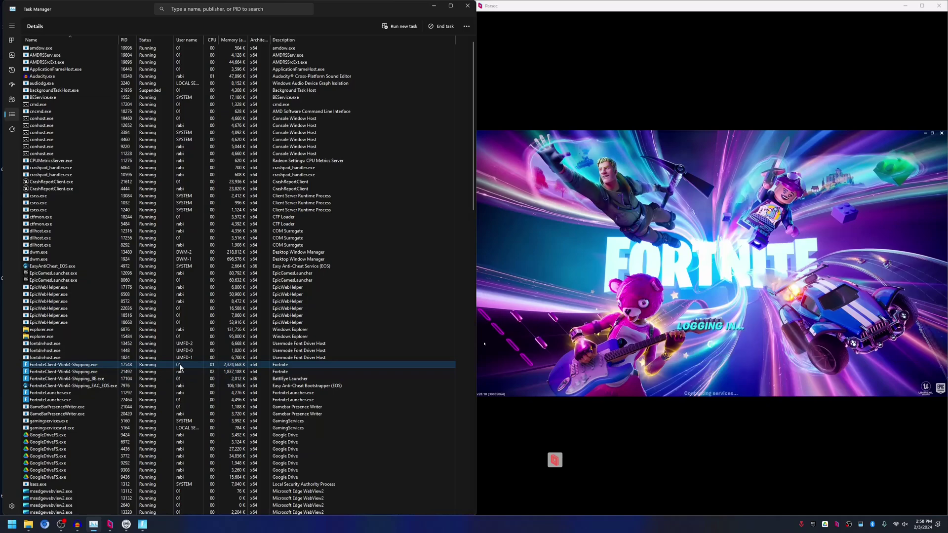
Minimize Task Manager and park the local Fortnite window top-left while Workplace2 loads.
click(712, 347)
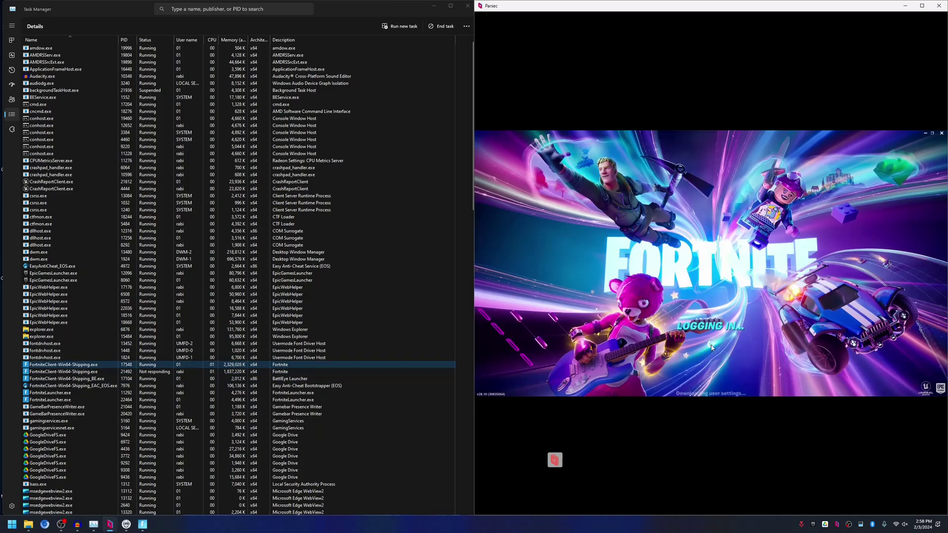
click(435, 6)
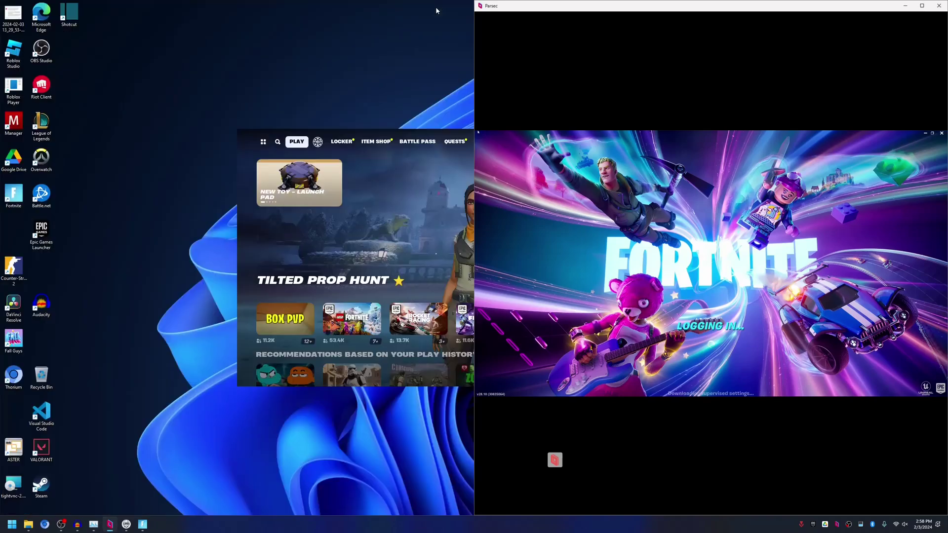
drag(184, 90, 161, 28)
click(746, 330)
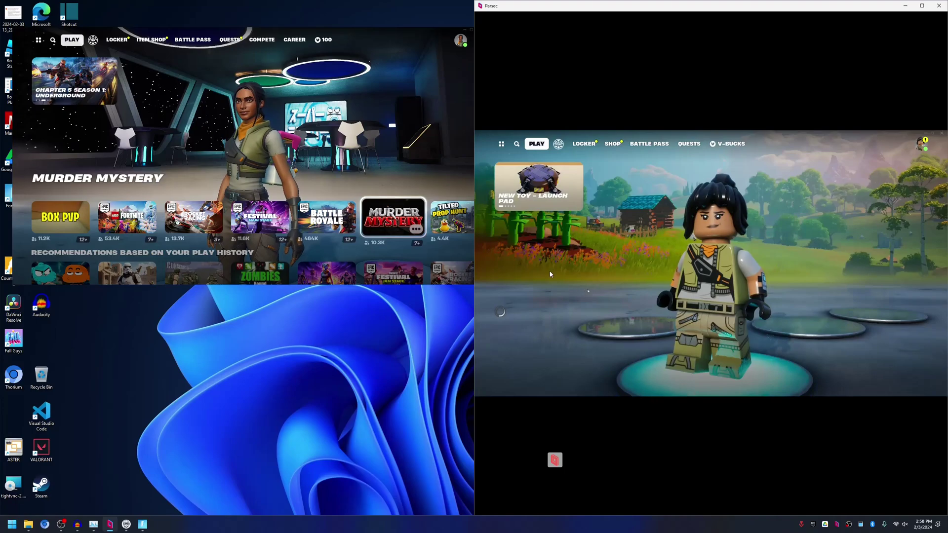
Join the friend's party from the second instance's Social panel and set Box PVP as the game.
drag(369, 30, 359, 25)
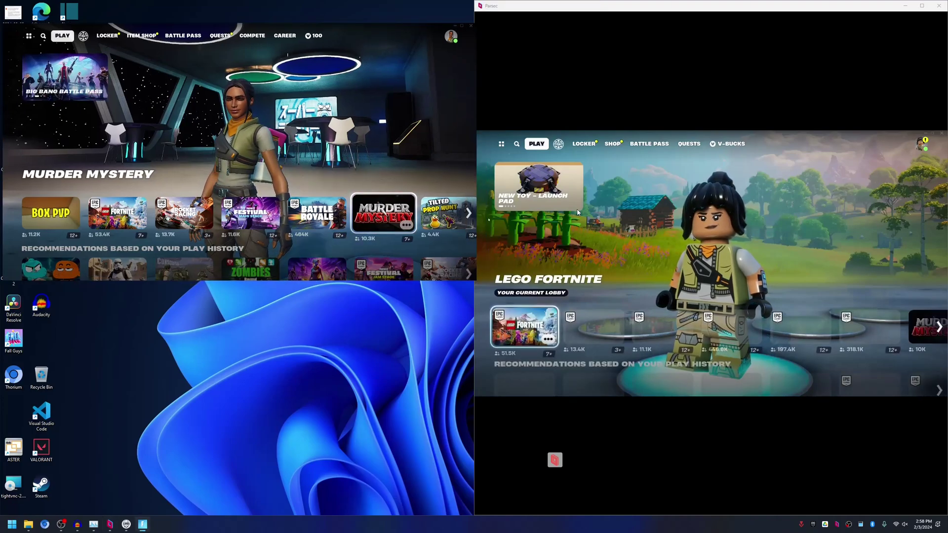
key(Right)
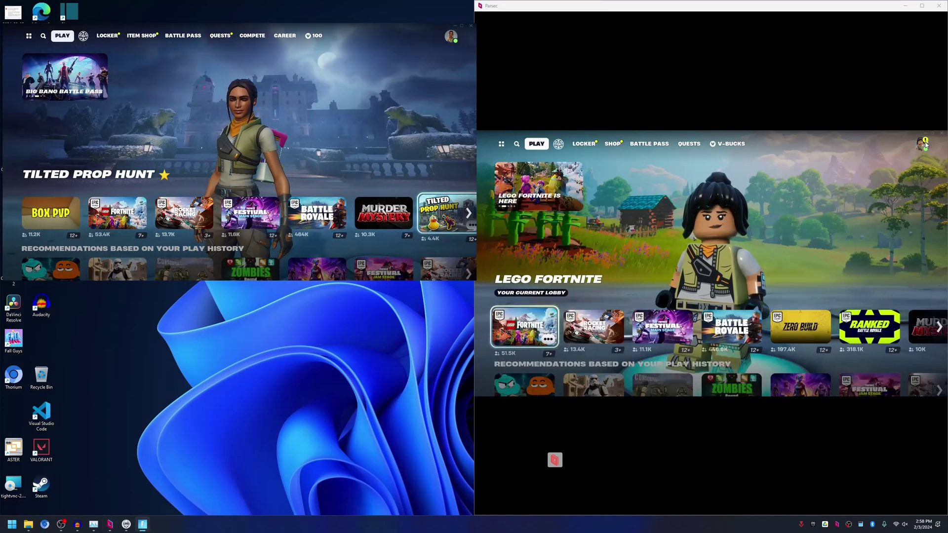
click(925, 145)
click(869, 188)
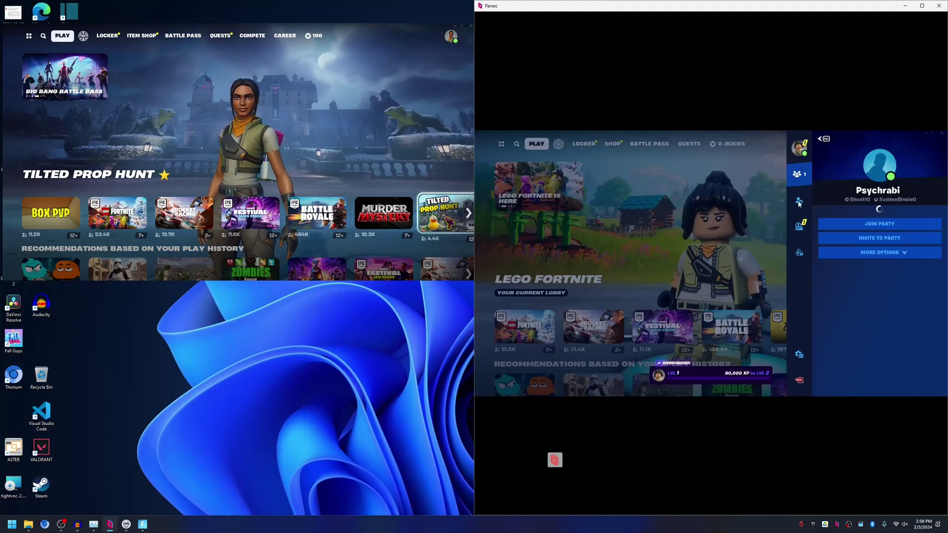
key(Escape)
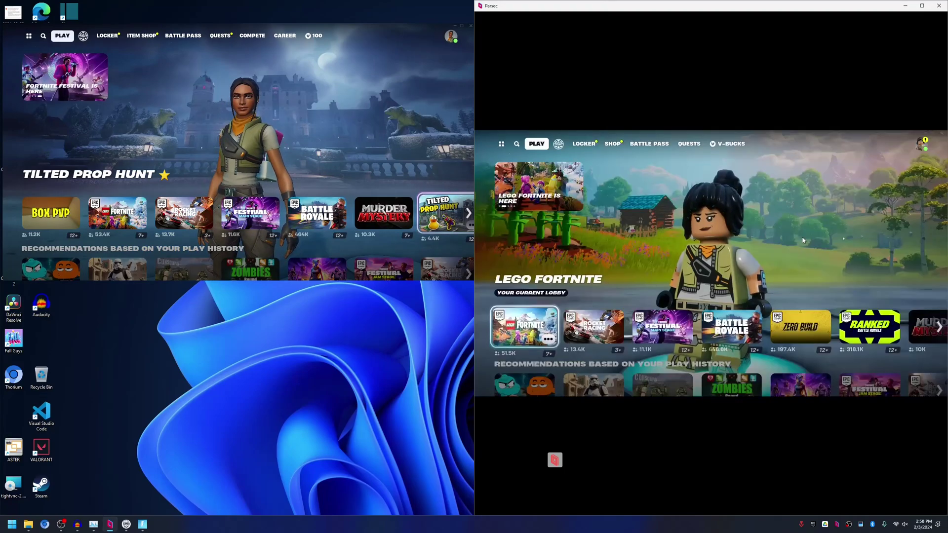
click(40, 216)
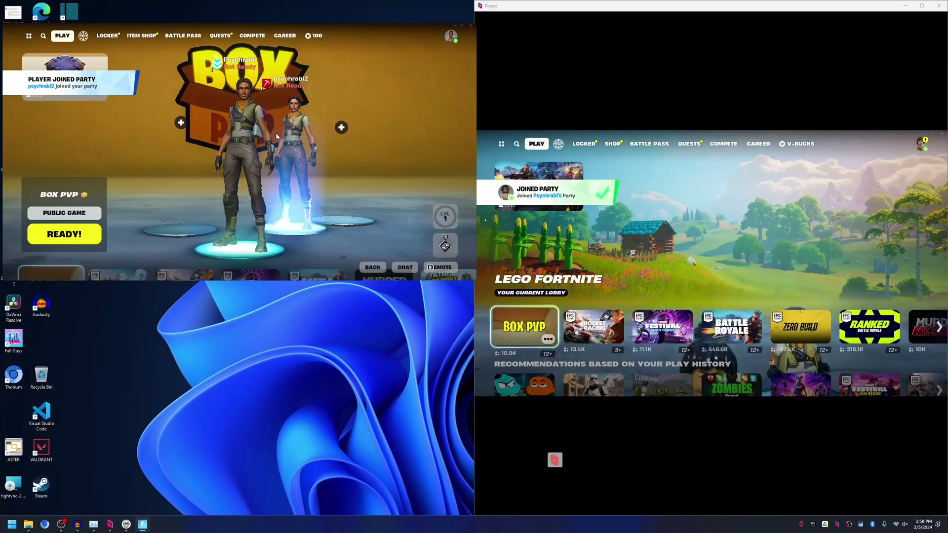
click(823, 231)
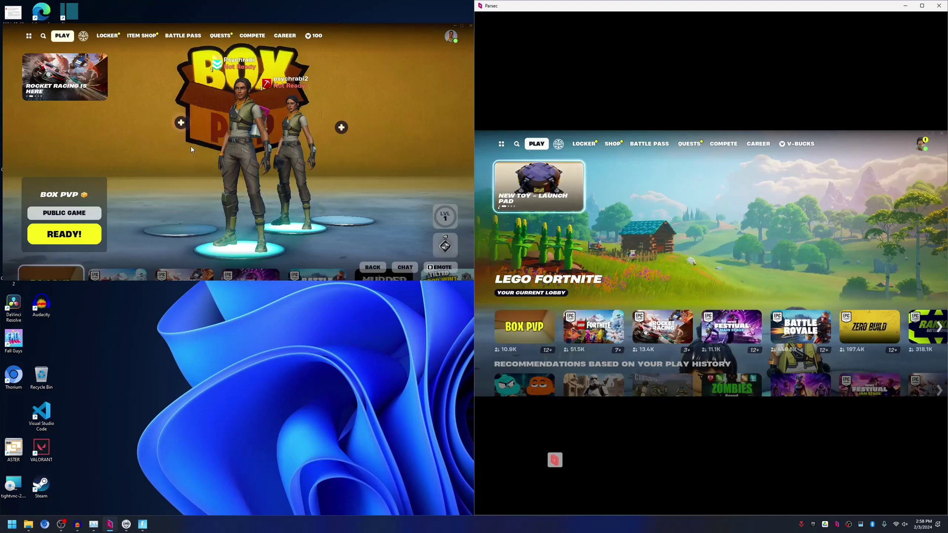
click(423, 182)
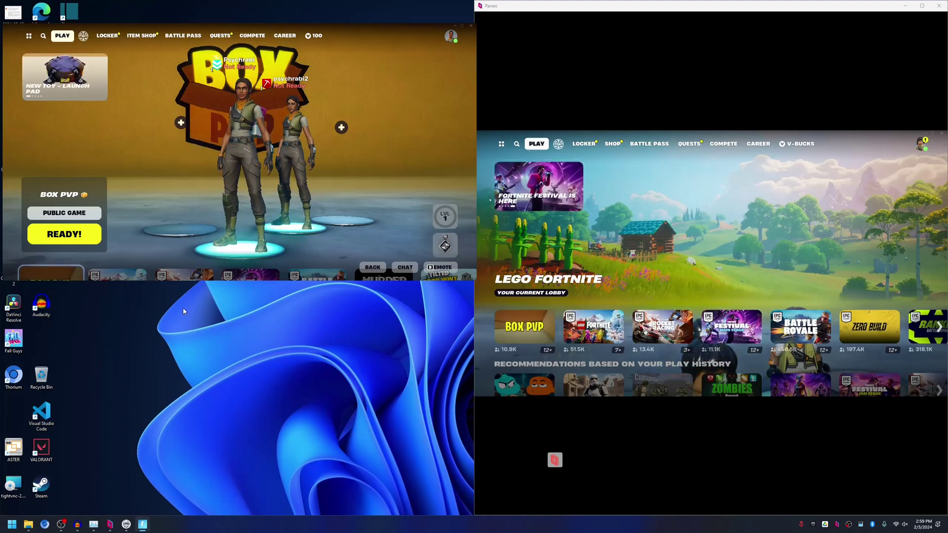
click(154, 311)
click(686, 240)
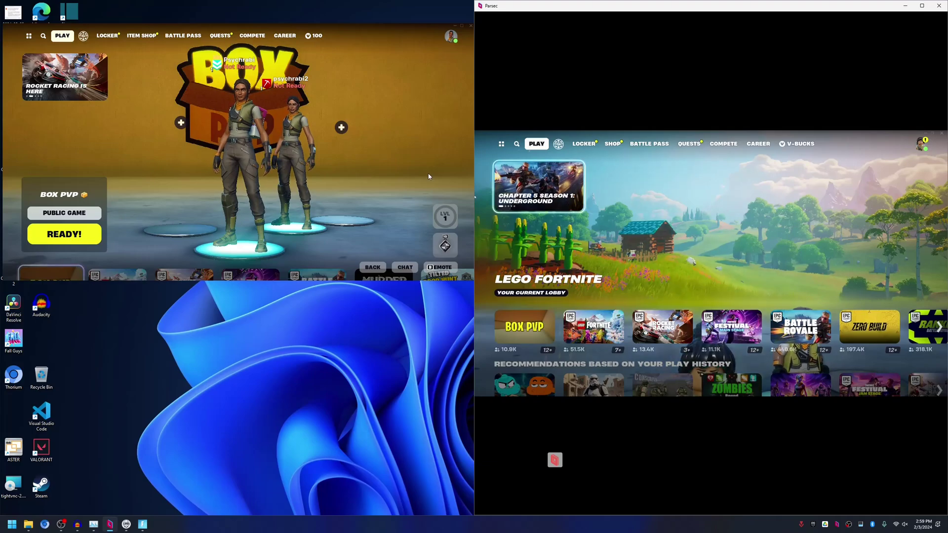
click(389, 165)
click(451, 36)
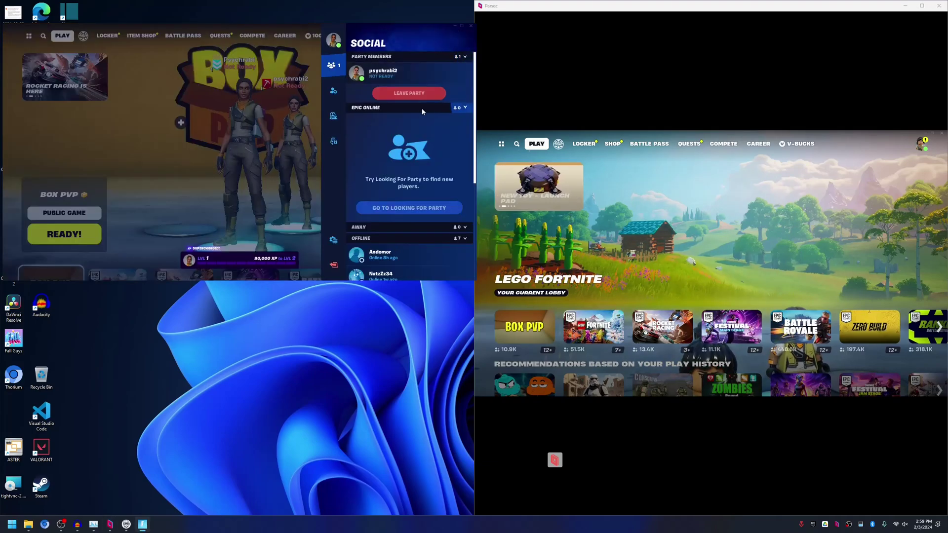
click(334, 241)
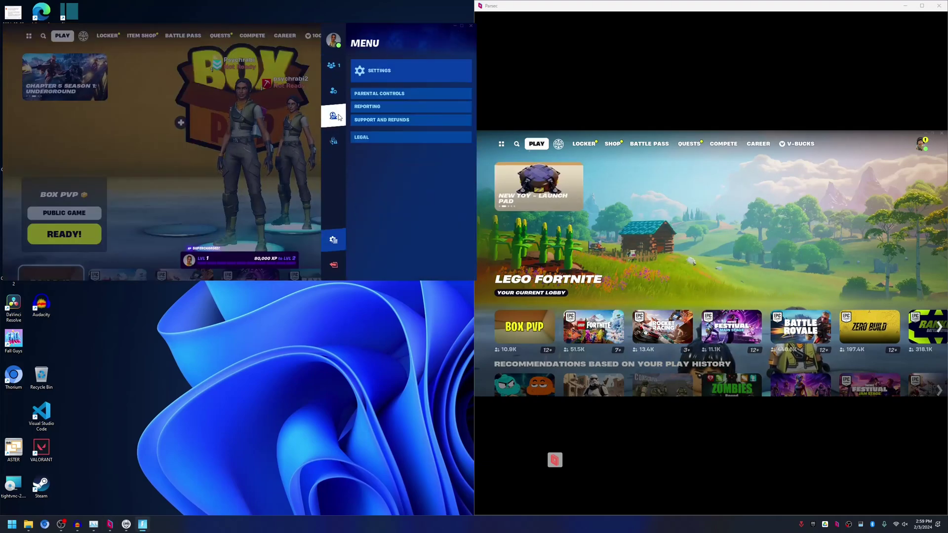
click(368, 79)
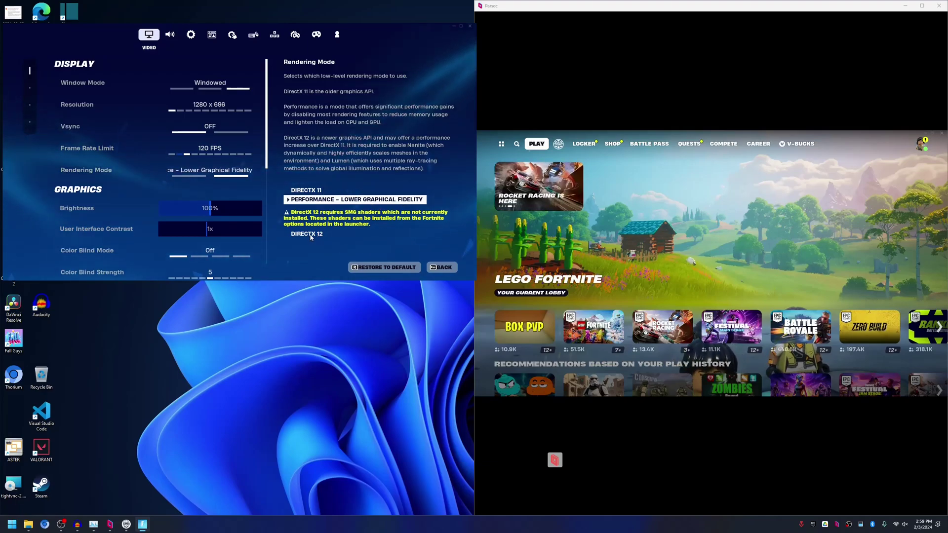
click(442, 267)
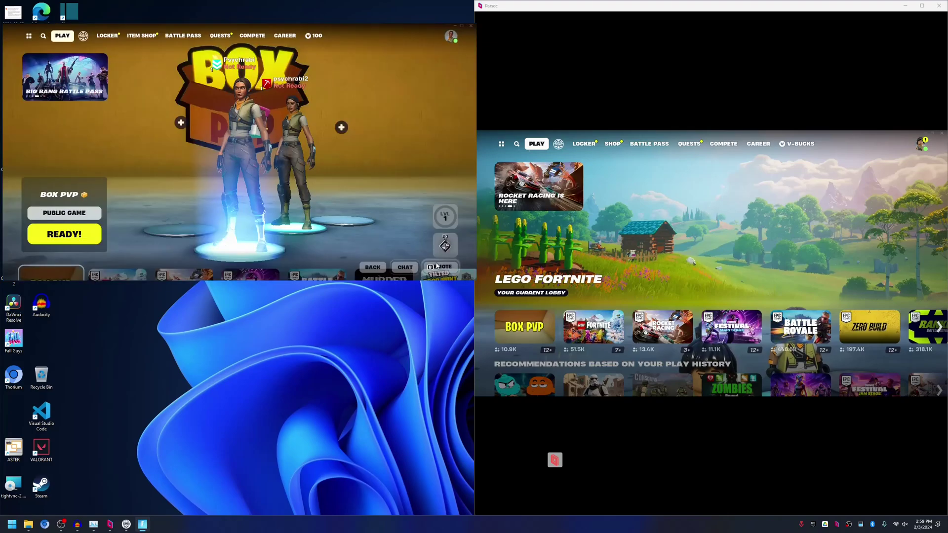